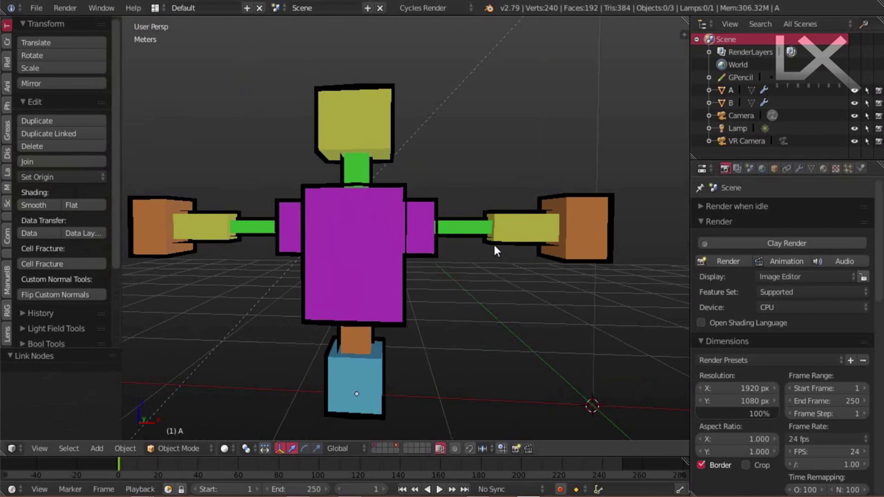
- Reveal the second character's layer next to the first, then orbit and zoom to frame both figures
middle_click_drag(489, 248, 490, 257)
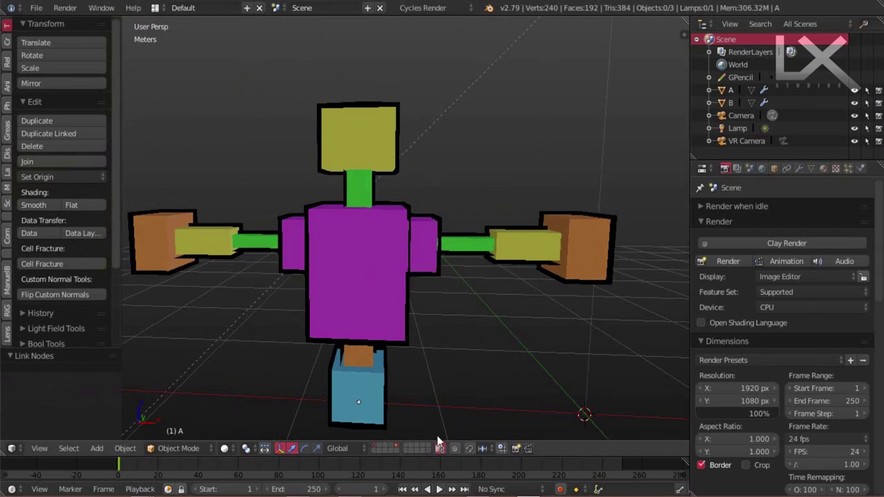
left_click(391, 448, "shift")
middle_click_drag(469, 350, 646, 243)
scroll(539, 265, "down", 5)
- Render the scene and zoom in on the orange hands between the two figures
left_click(726, 262)
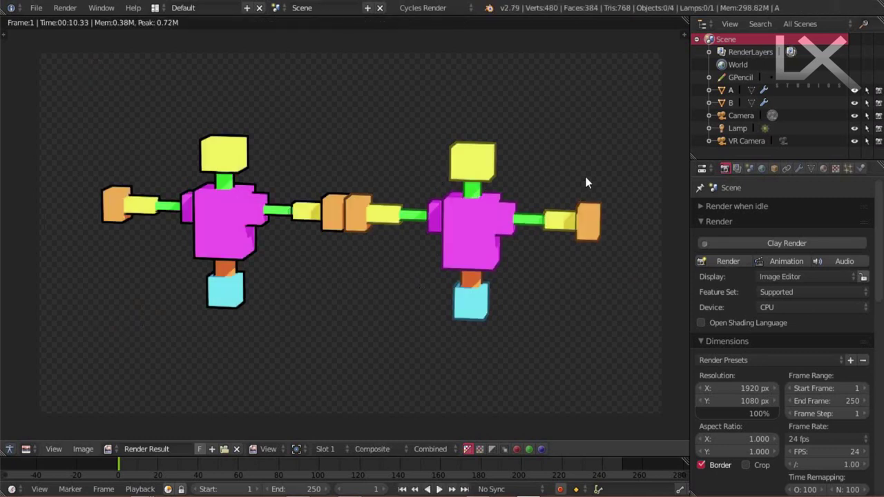
scroll(223, 138, "up", 5)
middle_click_drag(186, 180, 384, 228)
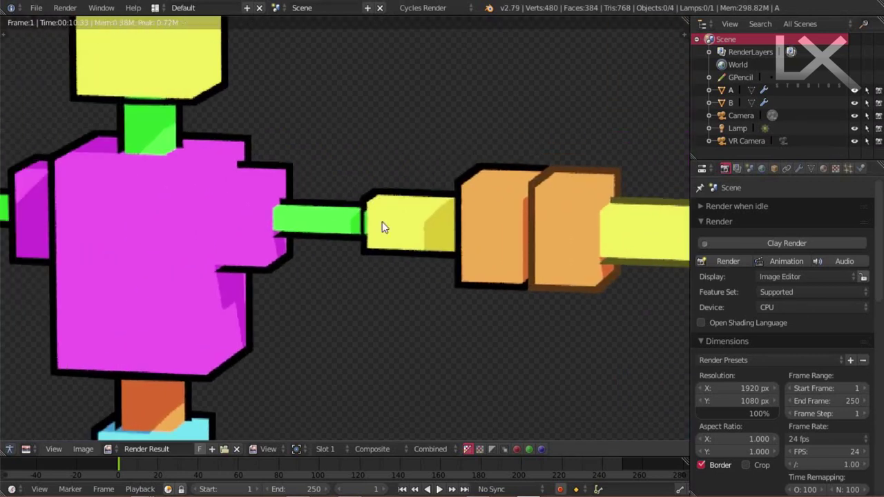
- Pan across the render to the second figure and centre on its magenta body's outlines
scroll(551, 270, "down", 2)
middle_click_drag(552, 270, 246, 276)
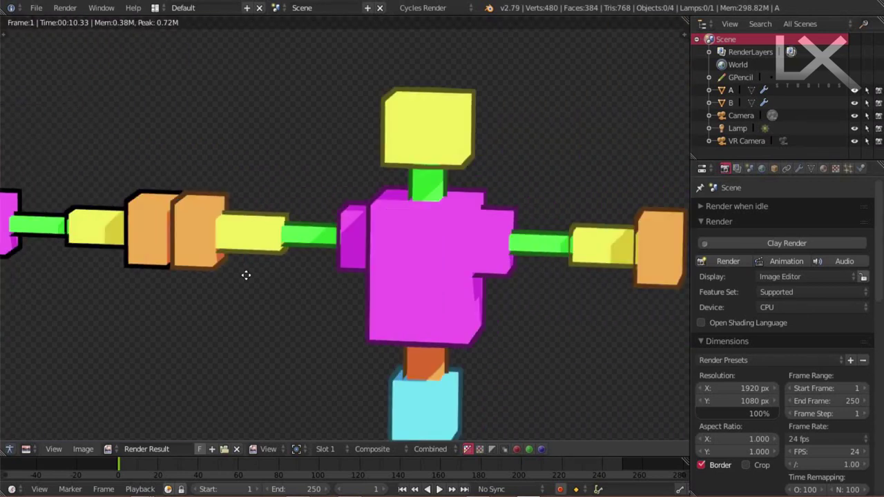
scroll(414, 202, "up", 3)
middle_click_drag(414, 202, 345, 218)
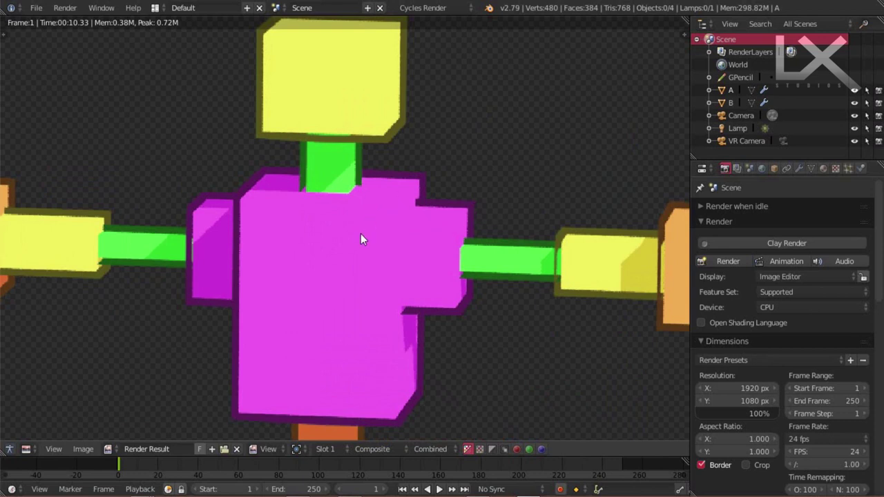
scroll(377, 231, "down", 3)
scroll(376, 231, "left", 3, "ctrl")
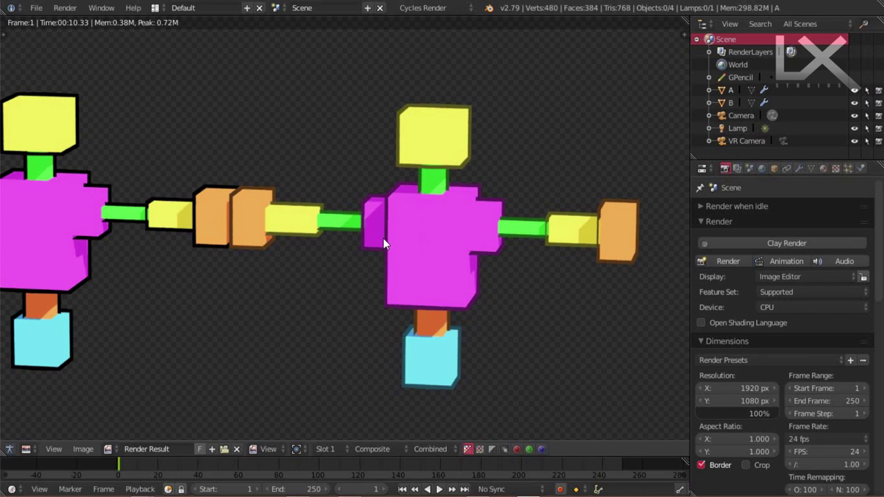
- Return to the 3D view and display character A's Solidify modifier settings
key("Escape")
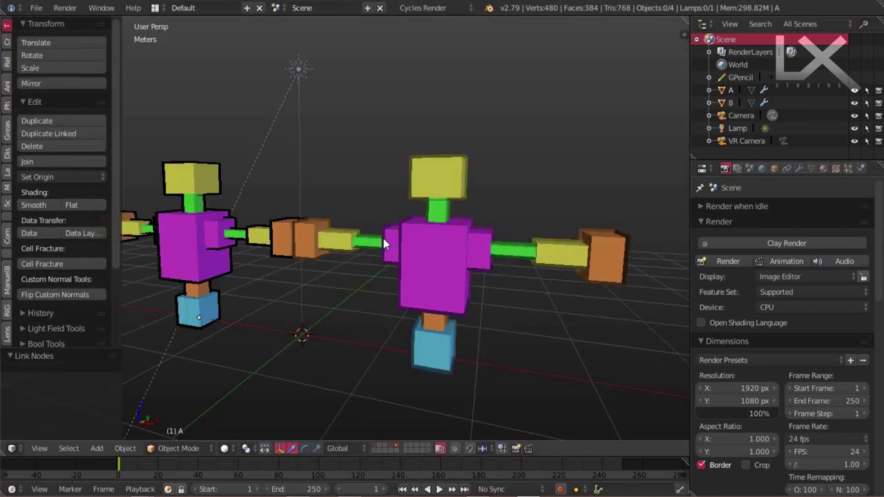
right_click(212, 258)
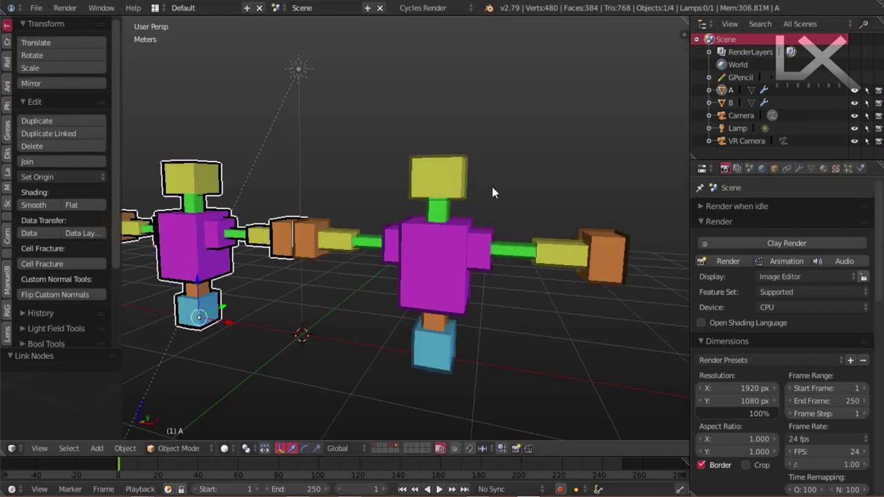
left_click(799, 168)
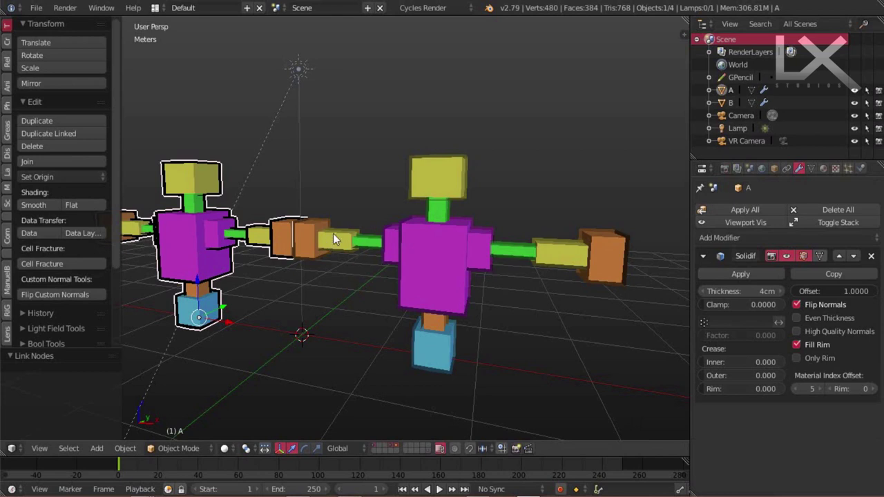
- Deselect everything and orbit closer until character A's right arm faces the viewer
key("a")
middle_click_drag(302, 214, 461, 210)
scroll(461, 209, "up", 2)
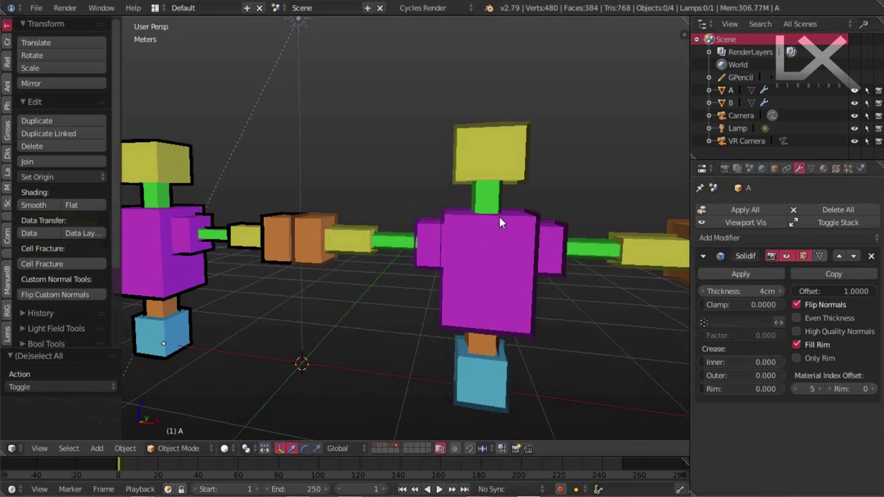
middle_click_drag(515, 229, 431, 210)
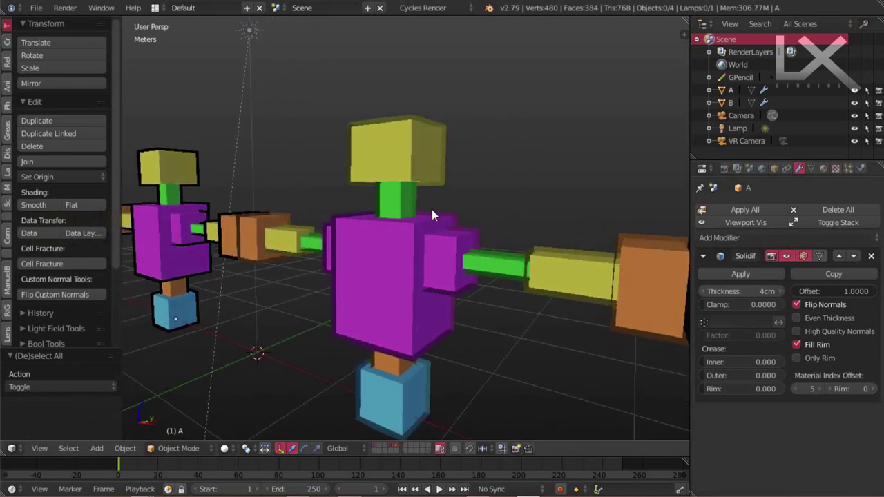
scroll(434, 164, "up", 2)
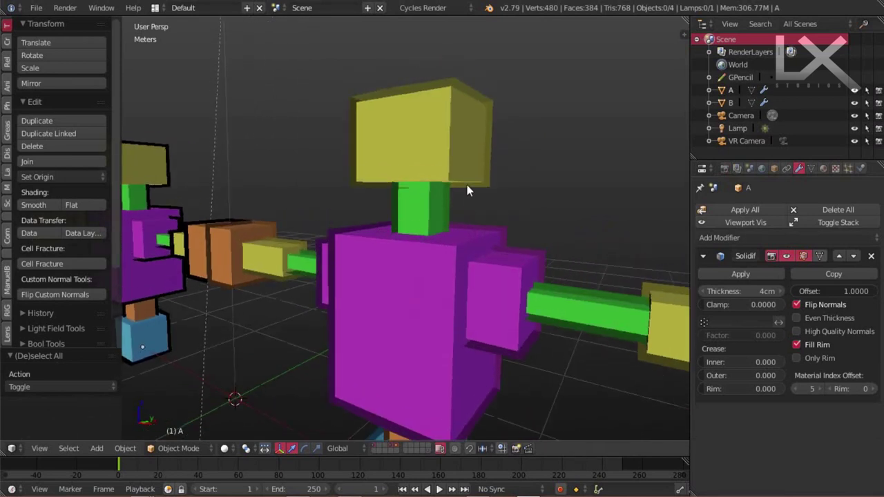
- Select character B and view its blue Material and ToonLine.001 outline slots
right_click(500, 250)
left_click(822, 170)
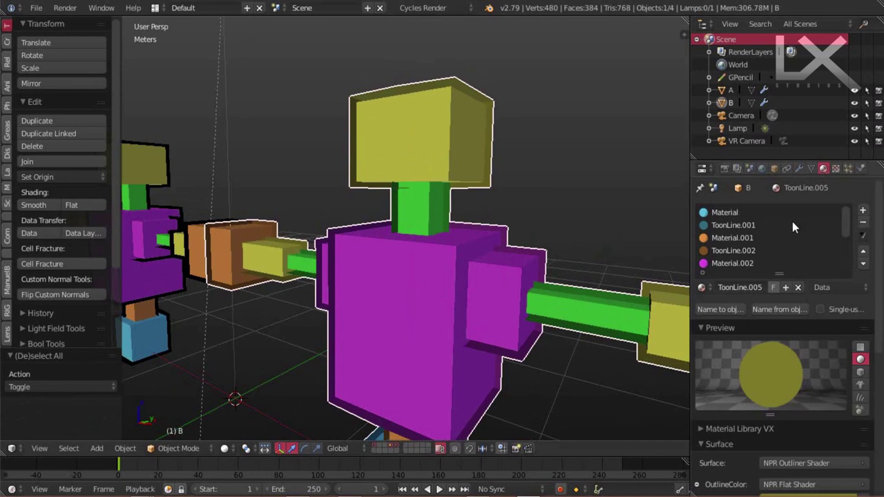
middle_click_drag(589, 261, 559, 178)
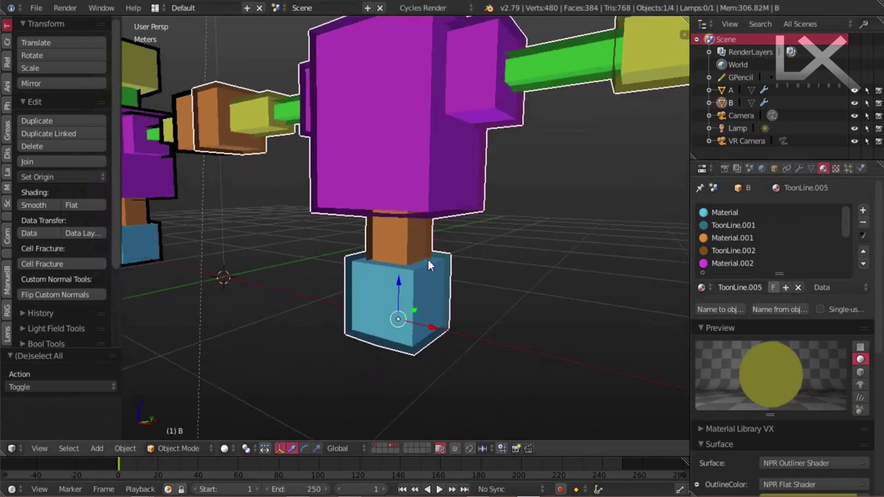
left_click(729, 212)
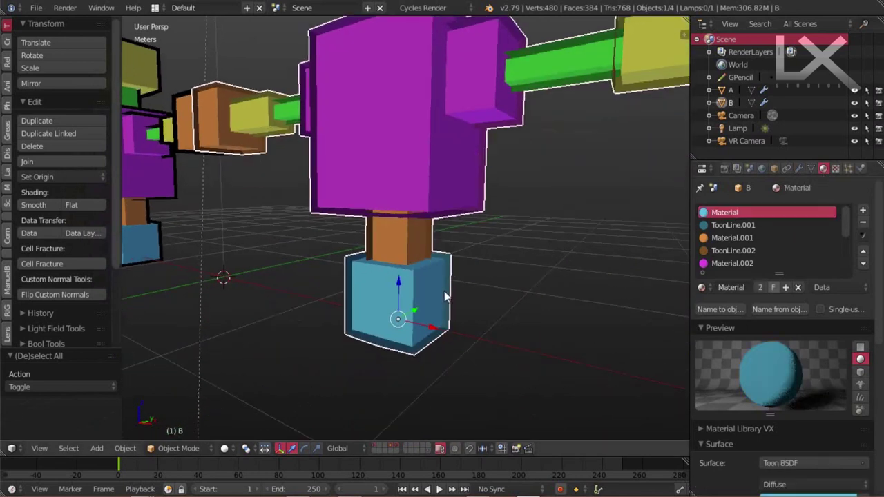
left_click(729, 225)
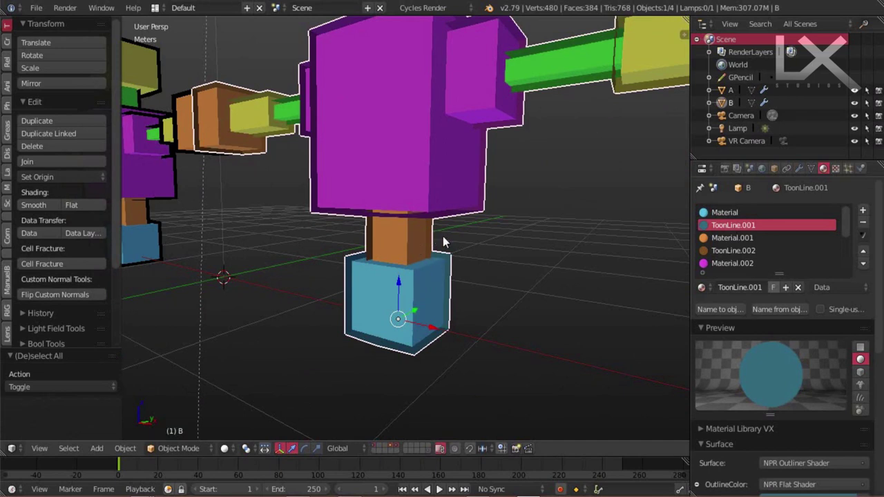
- Step through B's remaining slots from orange Material.001 to ToonLine.005, alternating colours and outlines
left_click(730, 237)
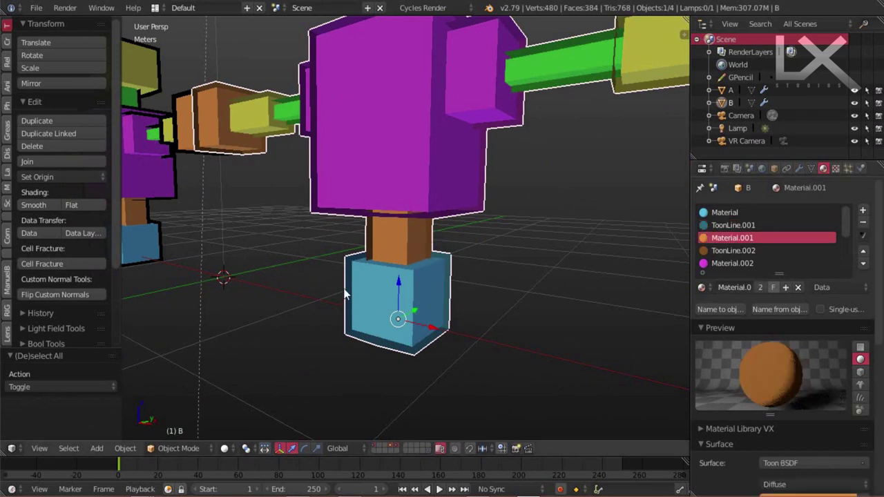
left_click(727, 251)
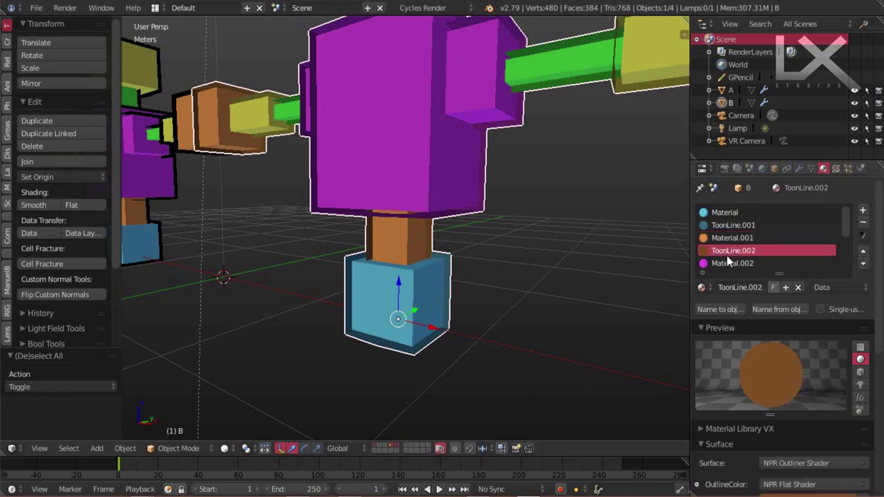
scroll(736, 249, "down", 1)
left_click(730, 251)
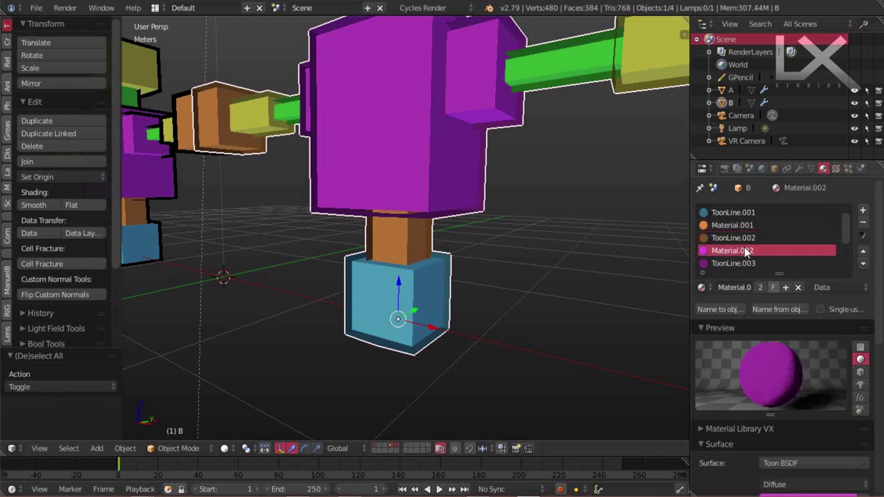
scroll(729, 251, "down", 1)
left_click(730, 251)
scroll(730, 250, "down", 1)
left_click(732, 250)
left_click(733, 263)
scroll(734, 263, "down", 2)
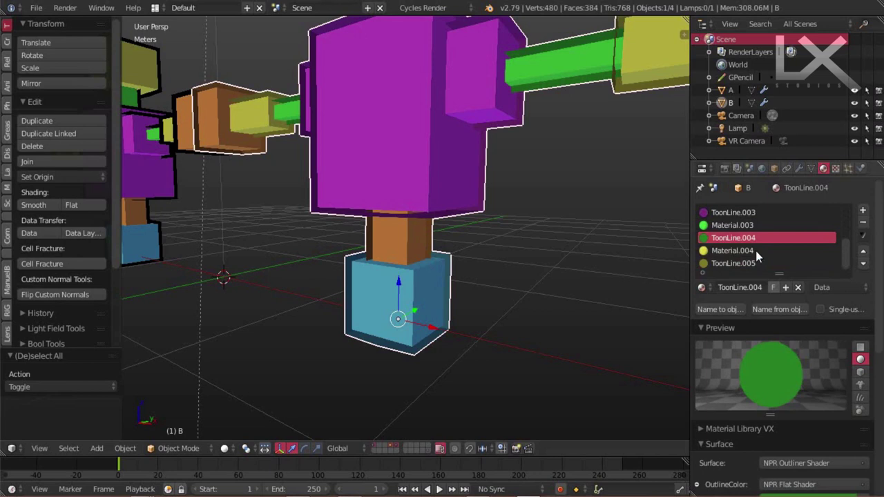
left_click(755, 251)
left_click(730, 266)
middle_click_drag(452, 150, 414, 163)
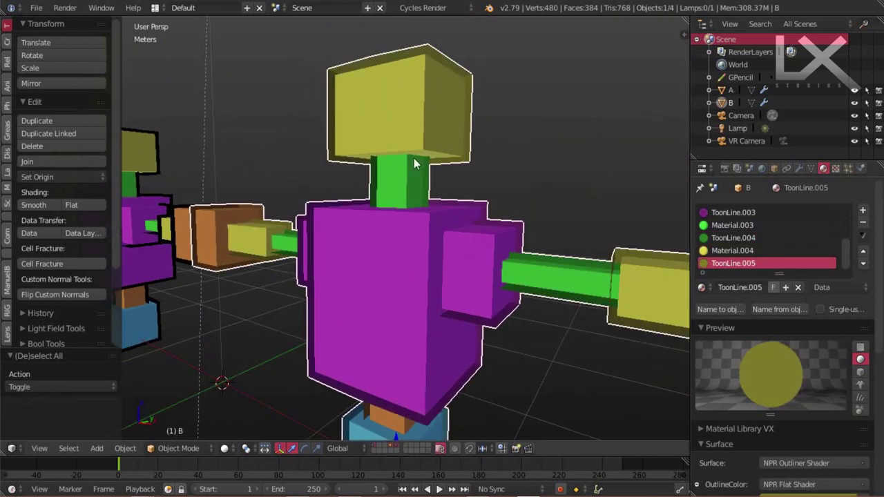
left_click(800, 168)
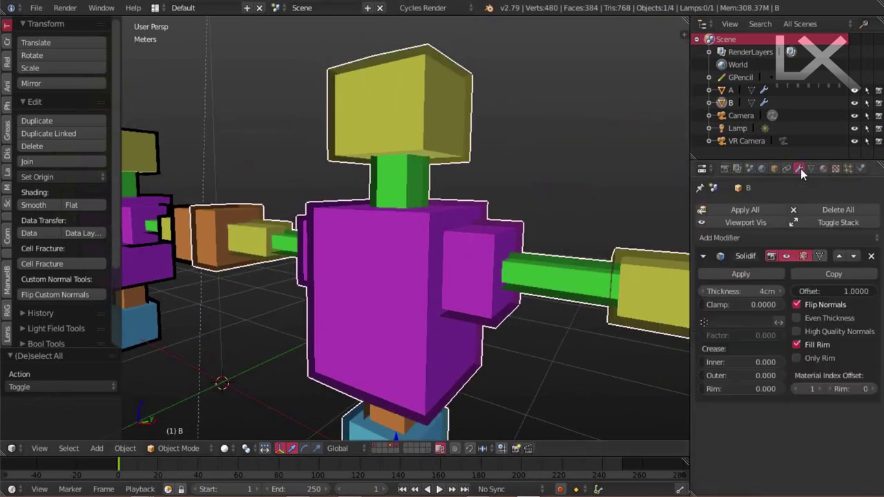
left_click(797, 389)
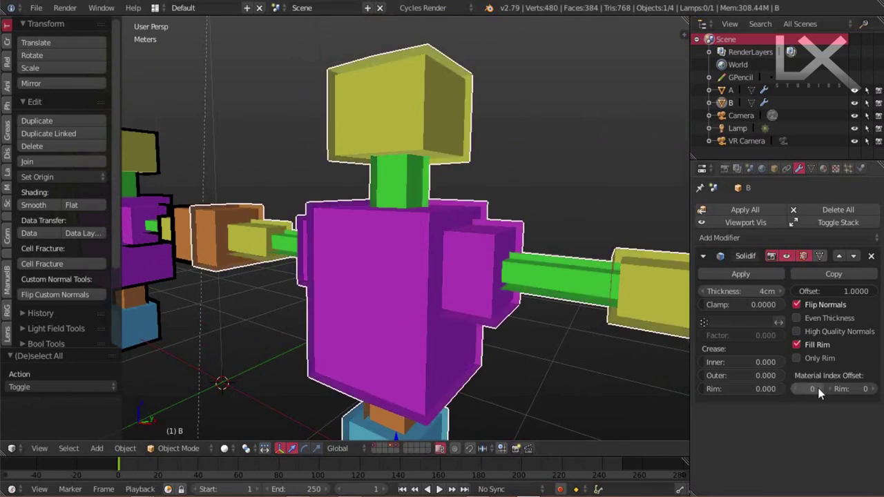
left_click(821, 390)
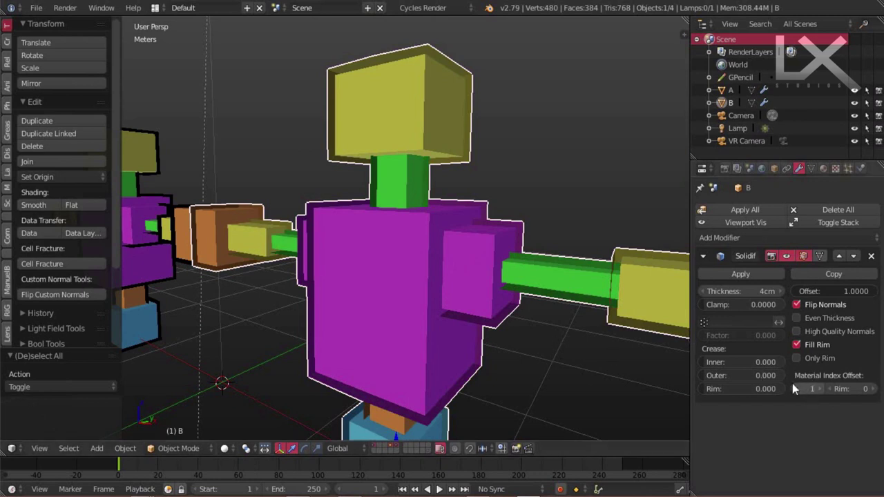
- Raise figure B's Solidify material offset to 2 for a green outline and review its material slots
scroll(507, 183, "up", 2)
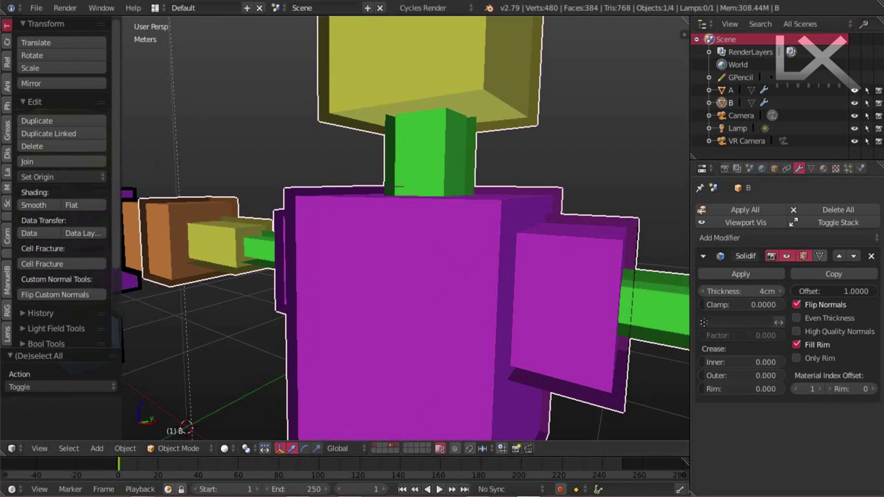
left_click(824, 389)
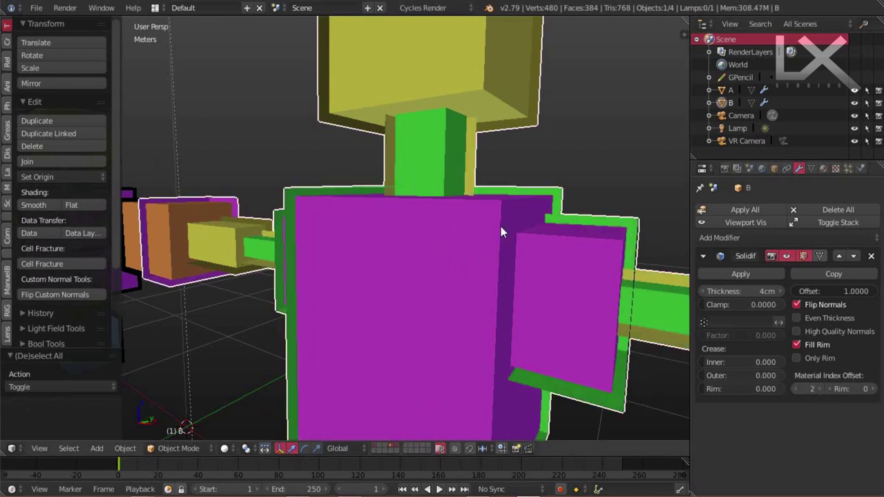
scroll(498, 229, "down", 4)
left_click(822, 168)
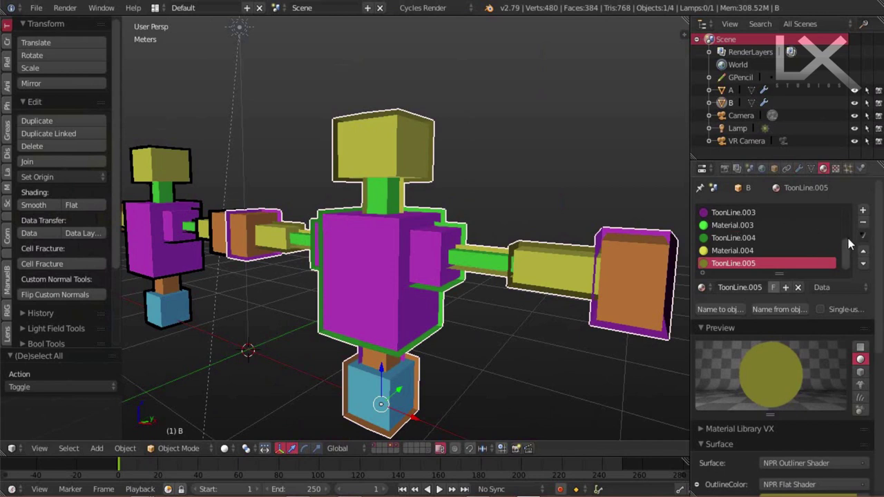
left_click_drag(848, 238, 849, 209)
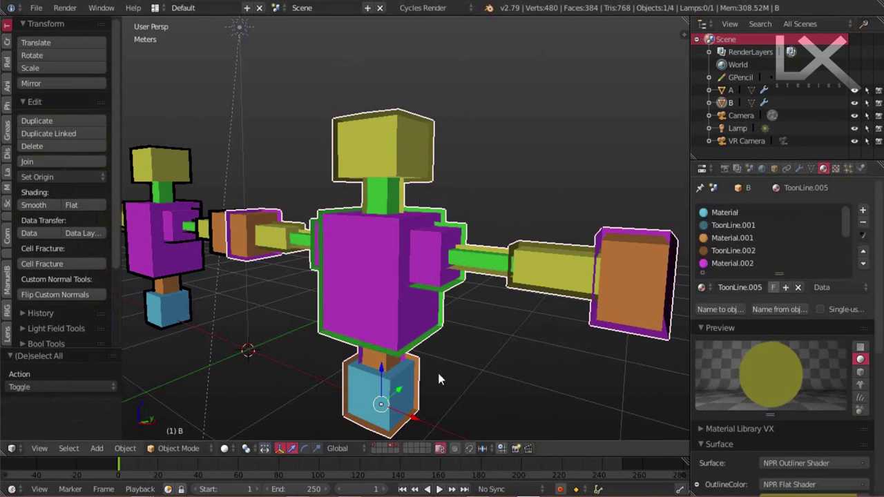
middle_click_drag(437, 379, 445, 350)
scroll(446, 350, "up", 6)
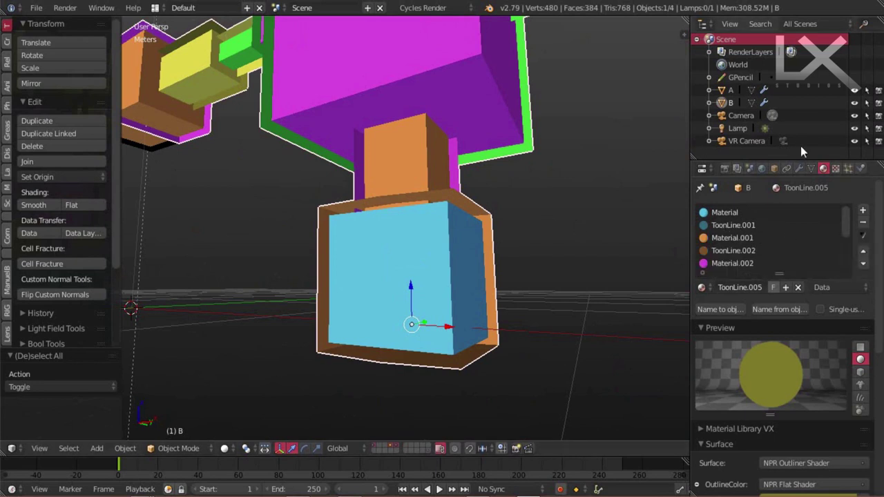
- Try Solidify material offsets 3 and 5, settle on 1 for dark outlines, then deselect figure B
left_click(799, 168)
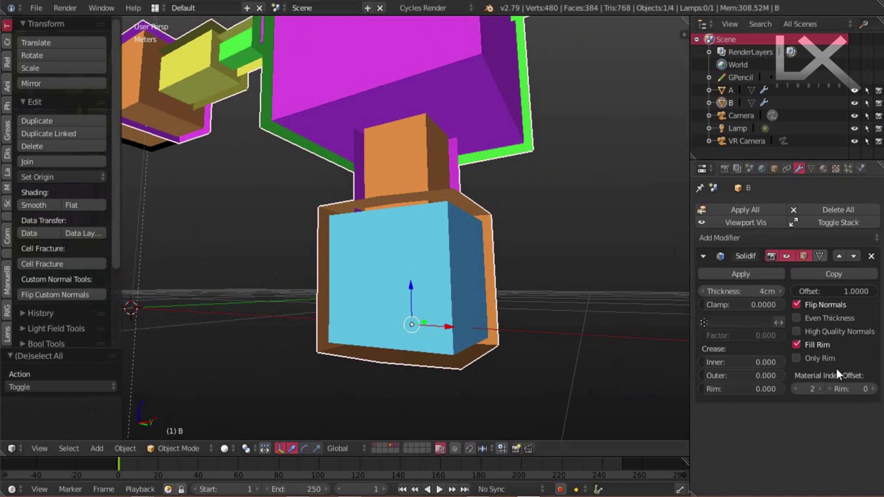
left_click_drag(822, 387, 828, 386)
left_click(822, 387)
left_click(822, 386)
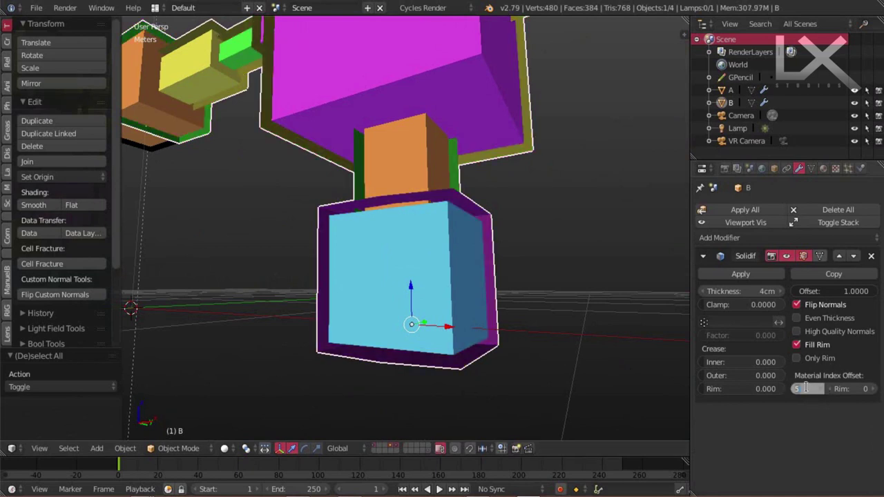
type("1")
key("Return")
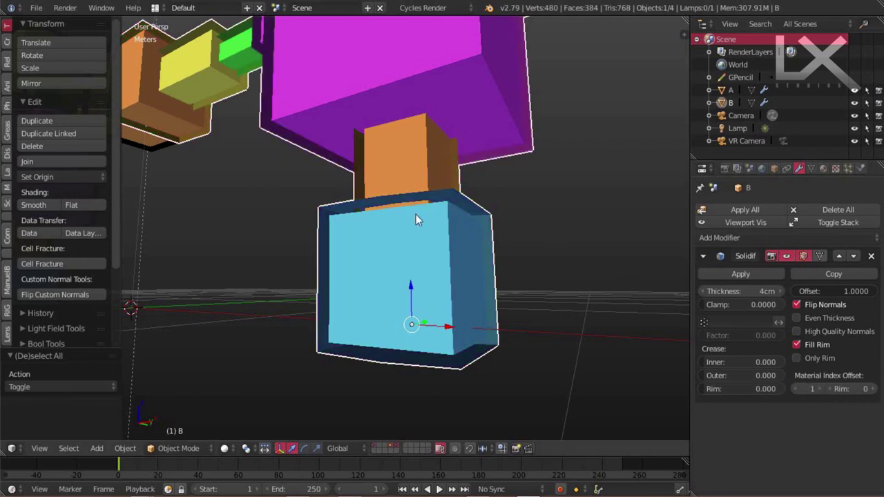
key("a")
middle_click_drag(484, 255, 490, 205)
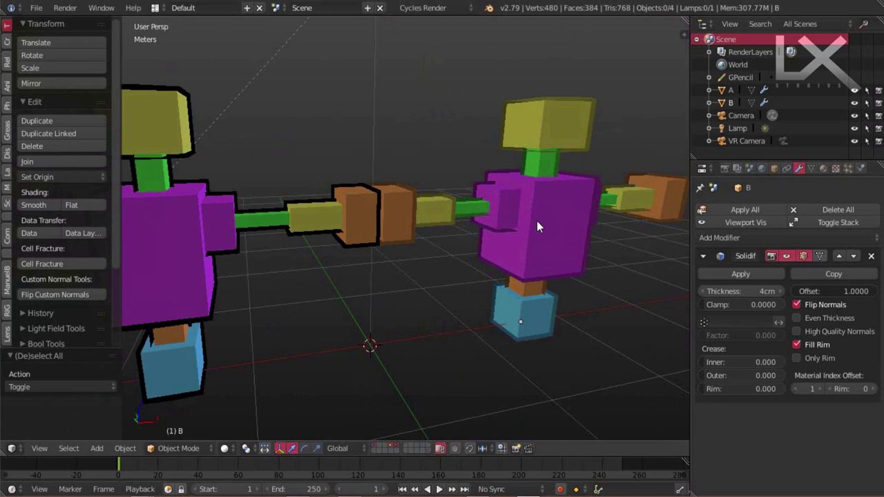
middle_click_drag(593, 173, 573, 172)
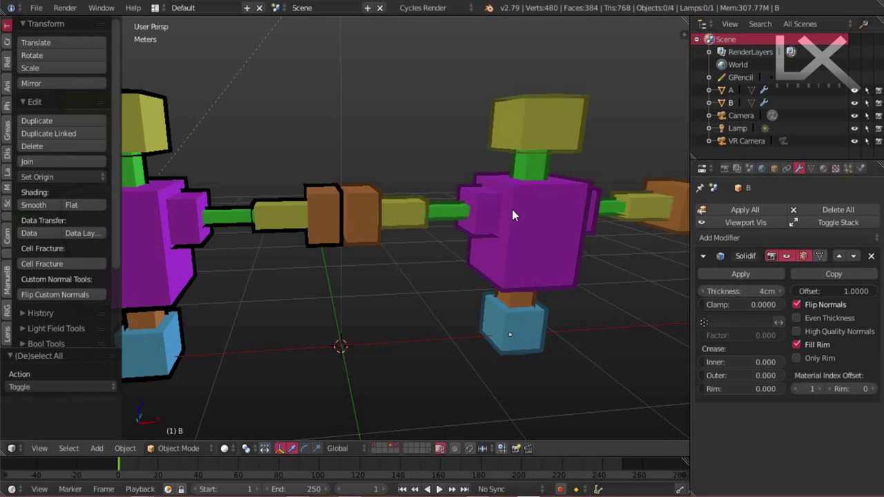
middle_click_drag(569, 219, 548, 216)
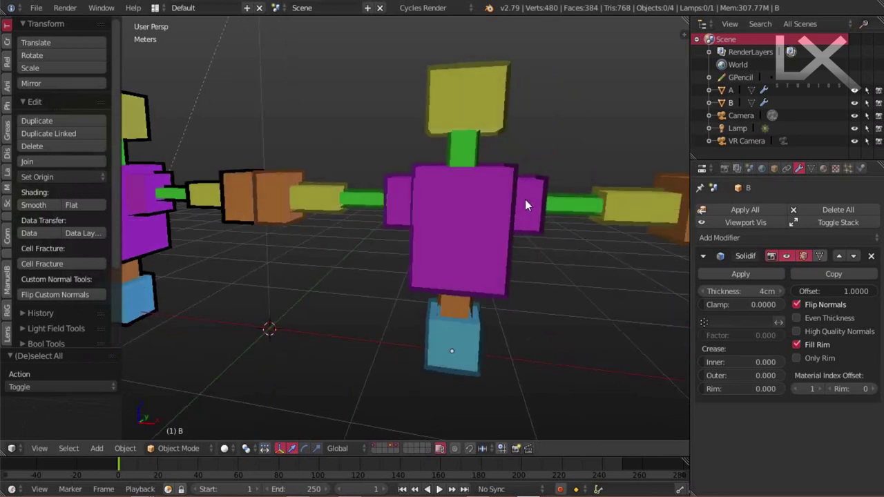
middle_click_drag(525, 199, 460, 171)
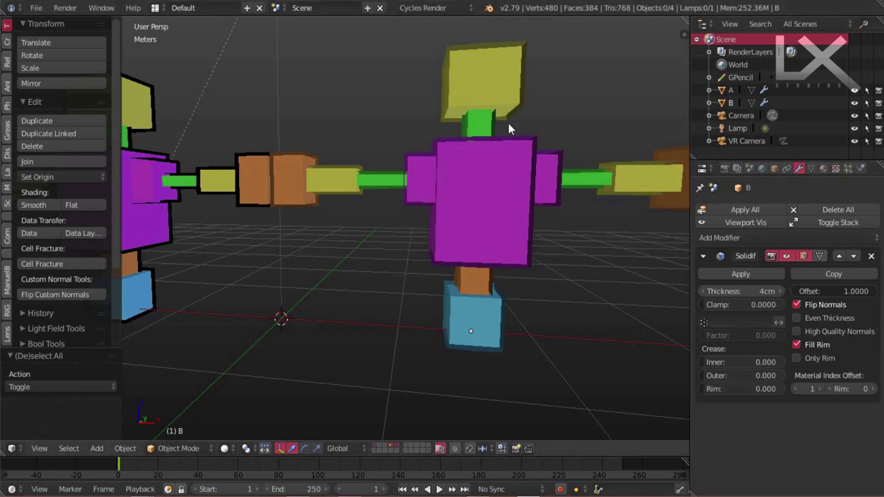
middle_click_drag(504, 132, 555, 195)
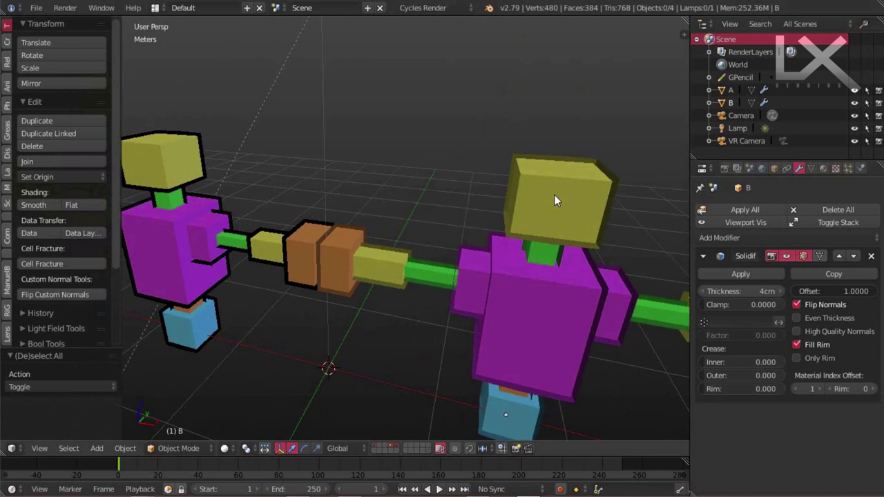
middle_click_drag(546, 213, 537, 201)
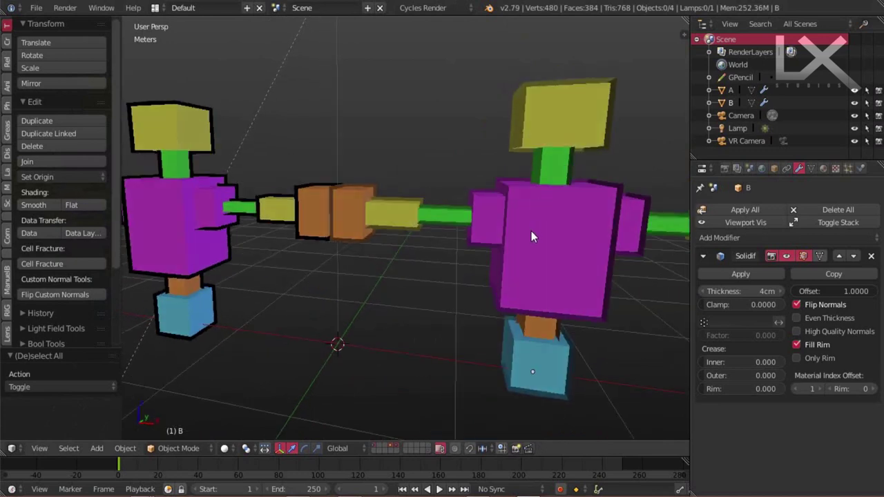
middle_click_drag(531, 231, 281, 207)
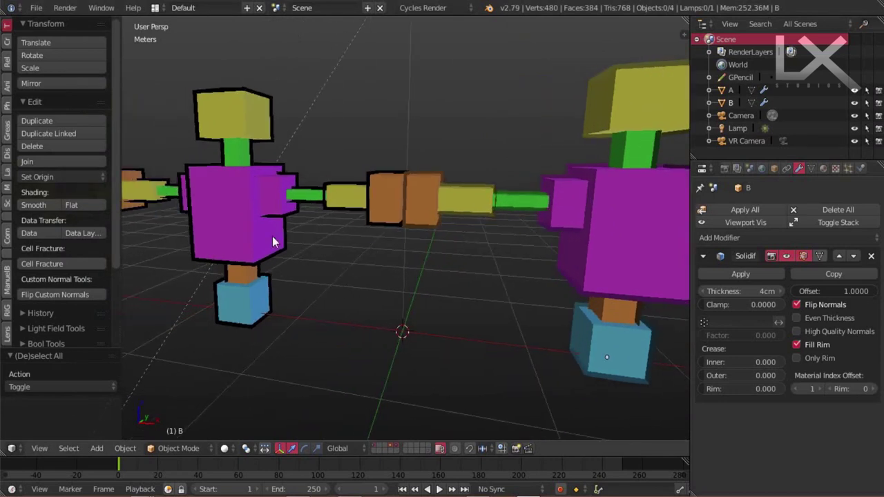
- Select figure A, view its material slots, and switch to the Texture painting layout
right_click(278, 216)
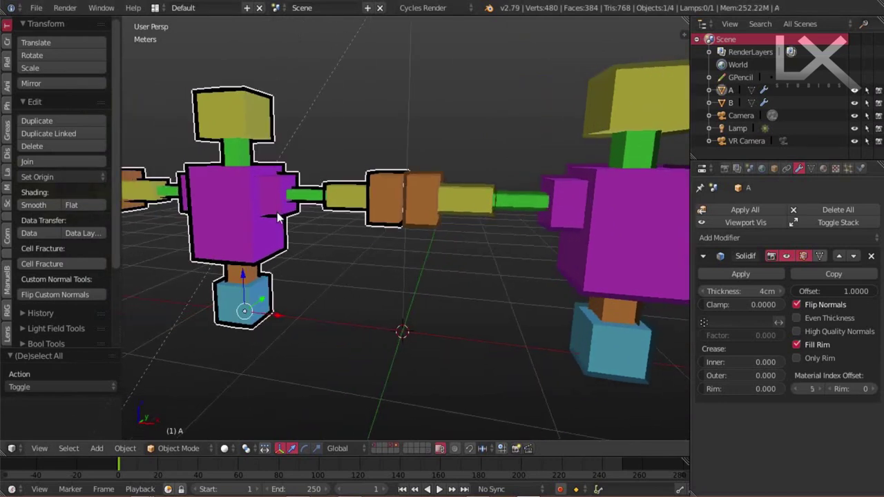
left_click(823, 168)
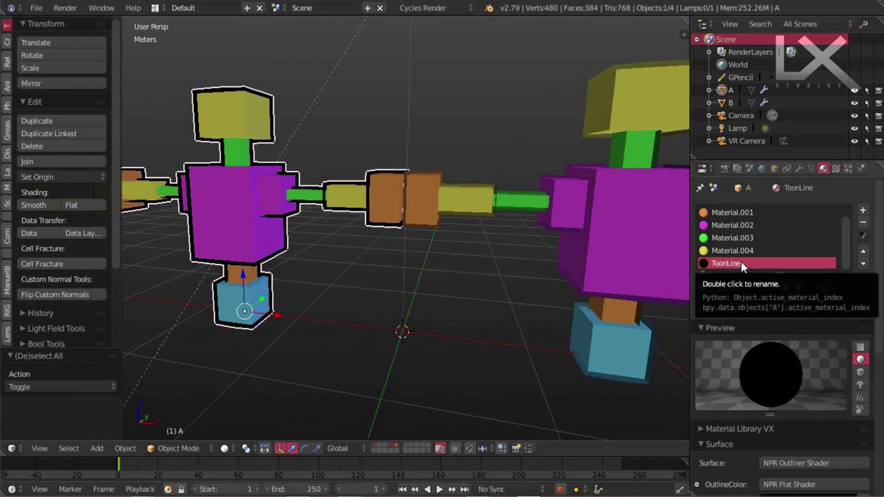
left_click(155, 7)
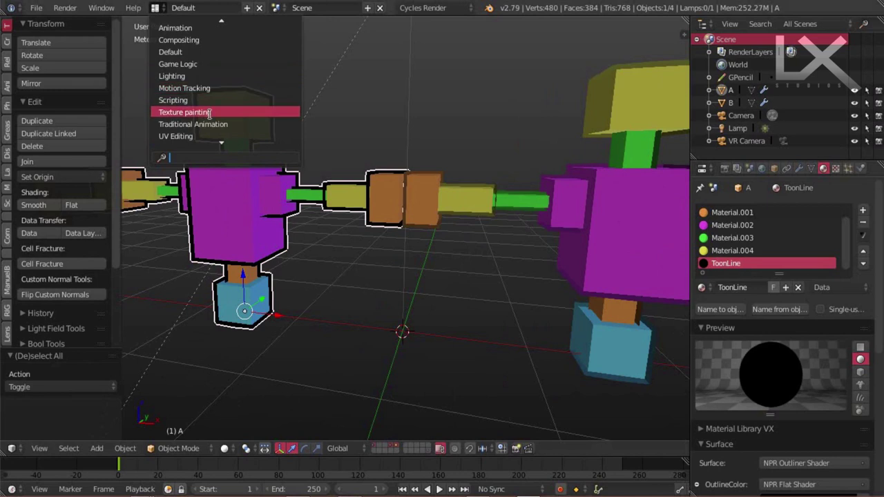
left_click(200, 112)
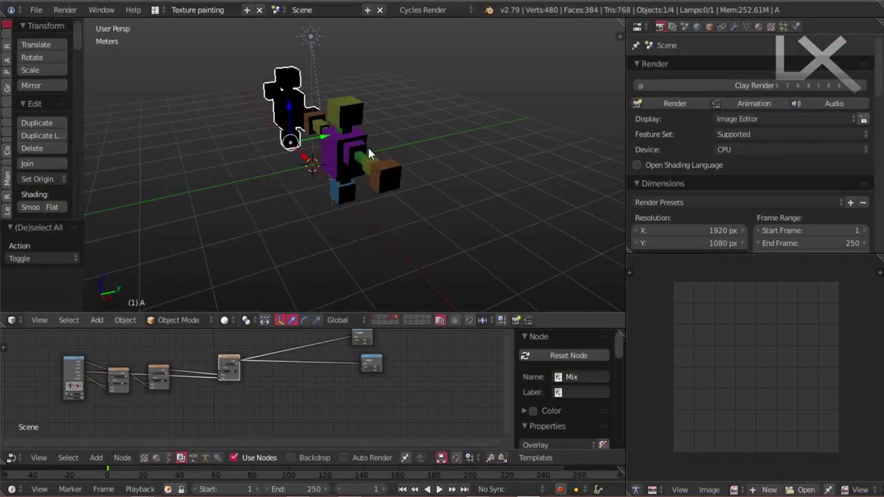
- Open the viewport's properties sidebar and scroll down to its Shading section
scroll(442, 159, "up", 3)
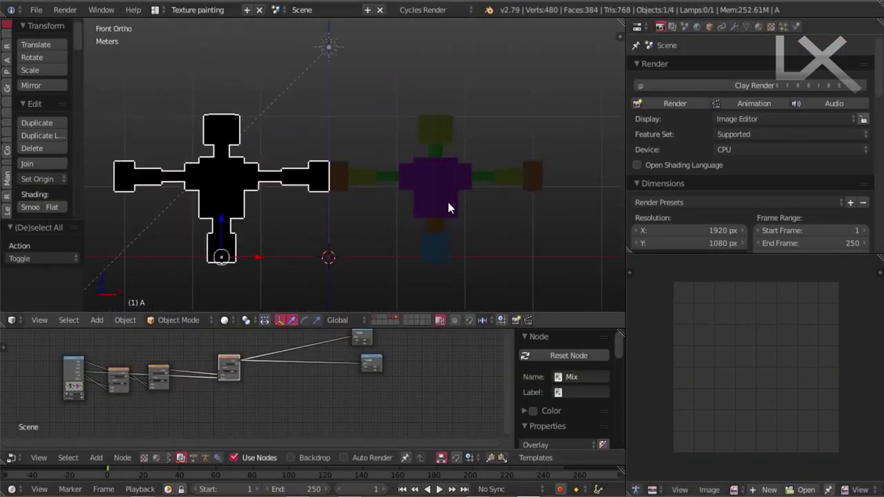
key("n")
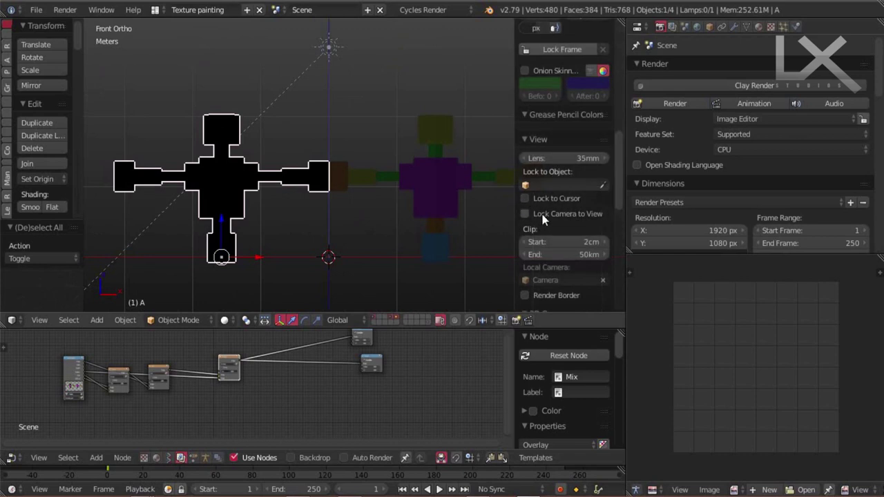
scroll(614, 176, "down", 2)
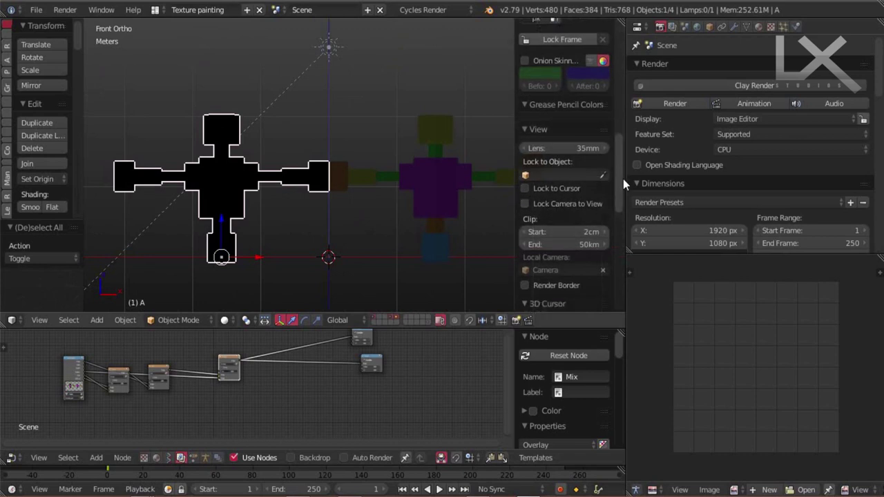
left_click_drag(623, 179, 610, 255)
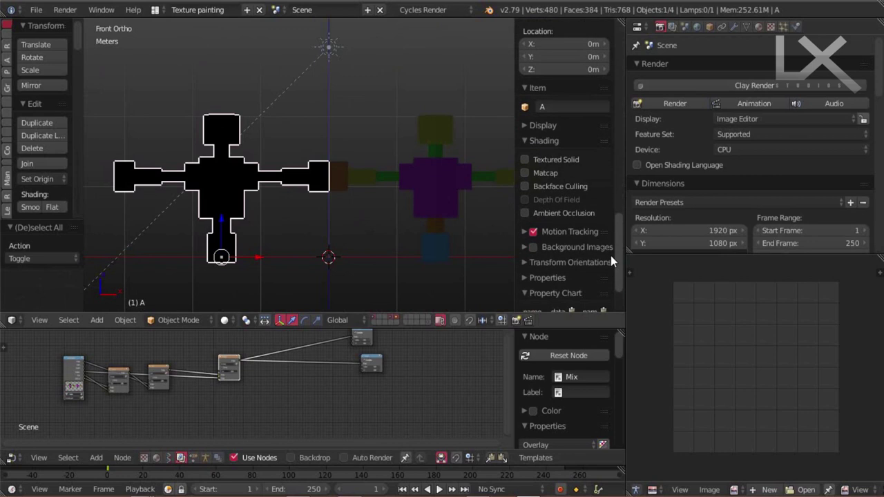
- Turn on Backface Culling in the viewport and deselect all objects
left_click(557, 187)
middle_click_drag(357, 170, 357, 191)
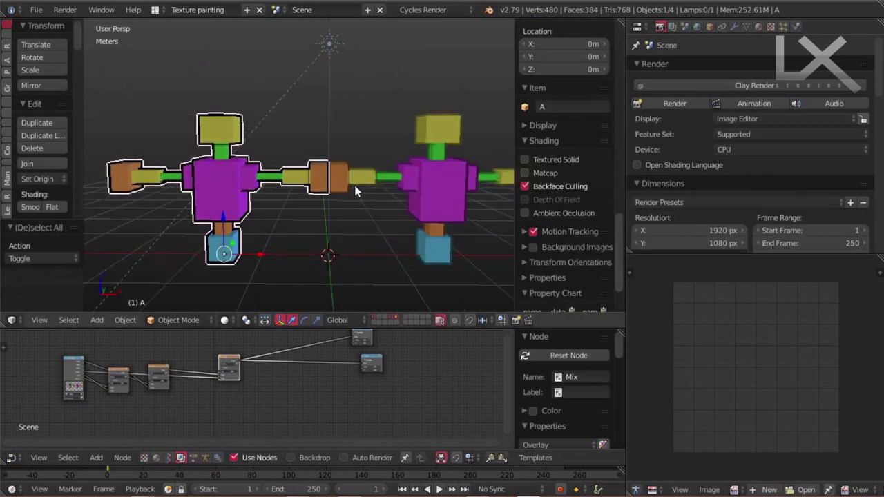
key("a")
scroll(191, 390, "up", 2)
- Show the ToonLine material's shader nodes, frame them, and enter the NPR Outliner Shader group
left_click(758, 26)
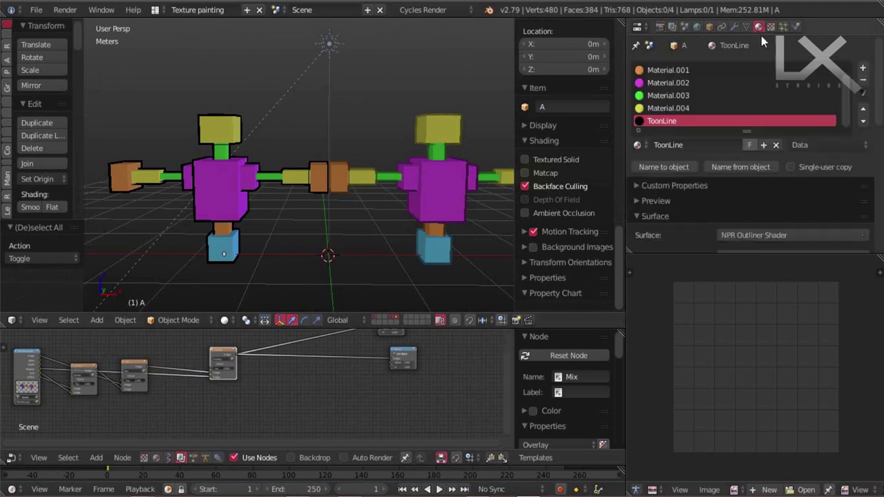
key("Home")
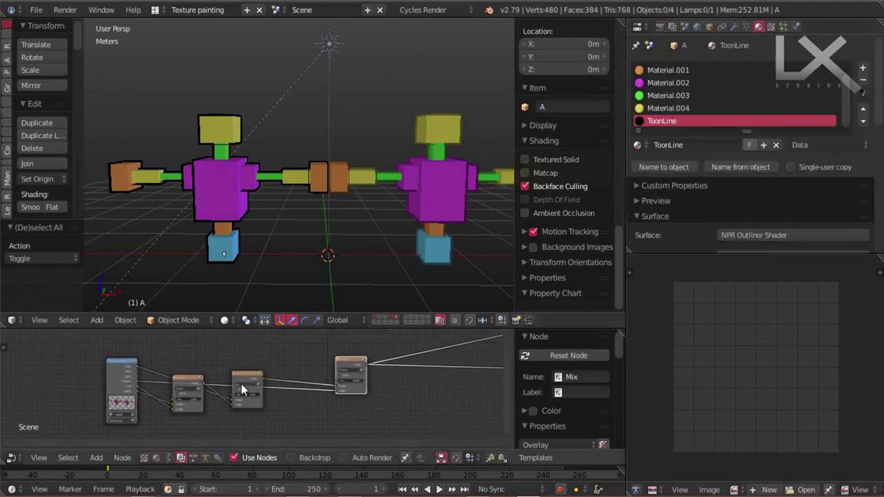
scroll(201, 389, "up", 2)
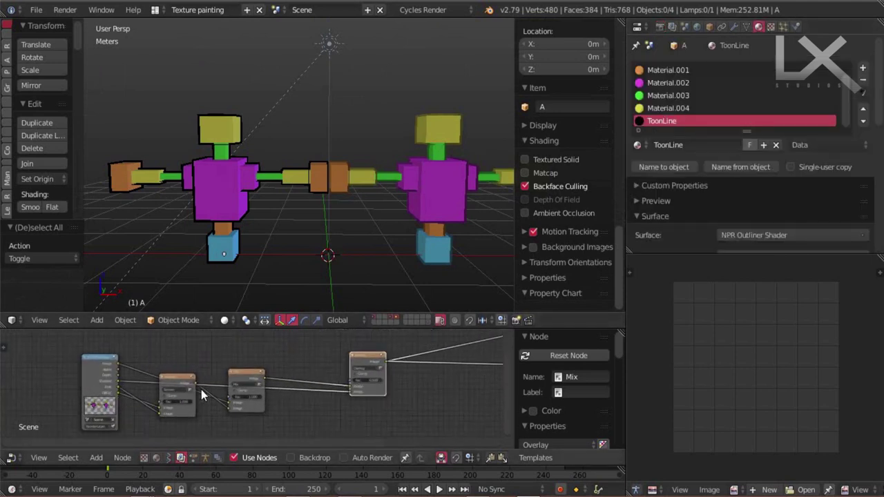
left_click(154, 458)
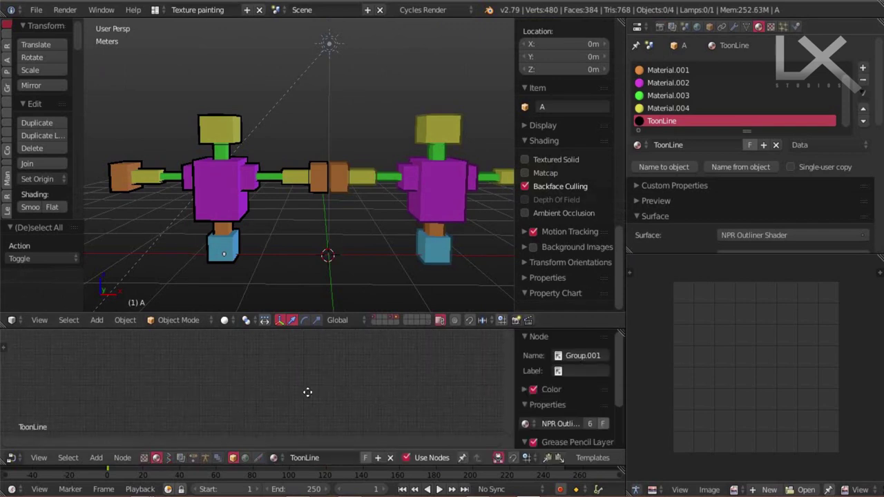
key("Home")
scroll(266, 390, "up", 4)
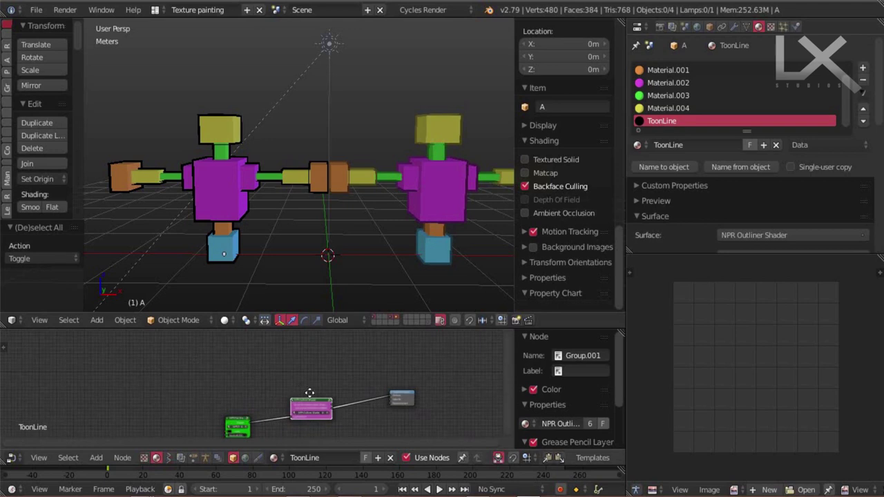
scroll(290, 383, "up", 3)
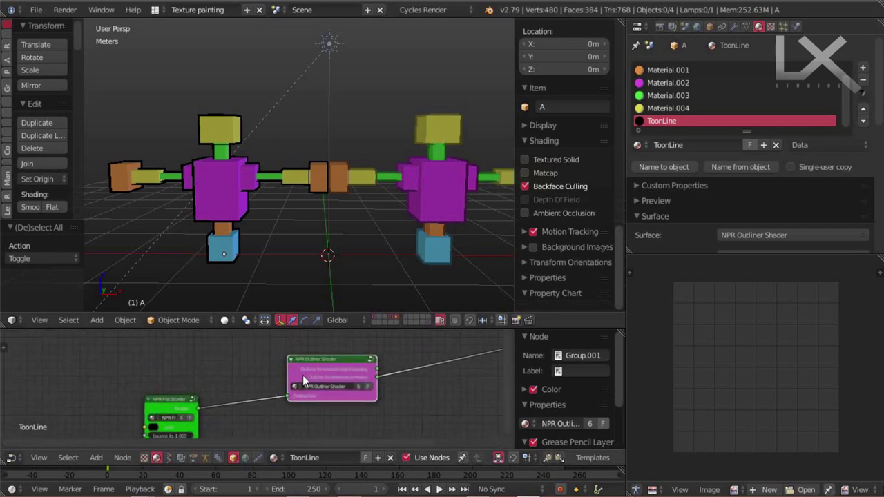
left_click_drag(319, 336, 310, 359)
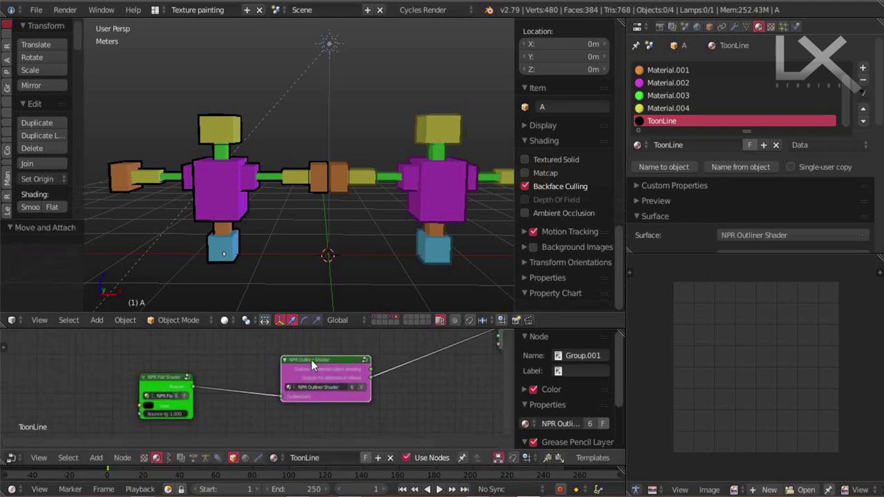
key("Tab")
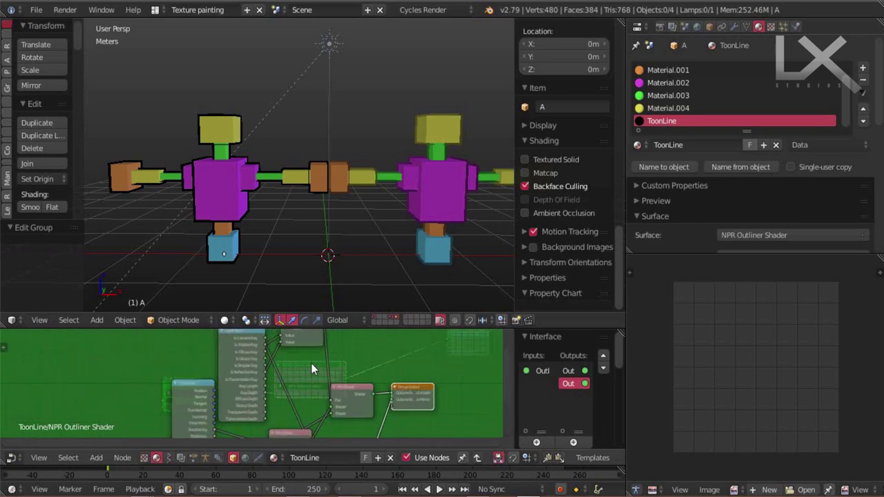
- Maximize the node editor and zoom in on the NPR Outliner Shader group's inner nodes
key("ctrl+space")
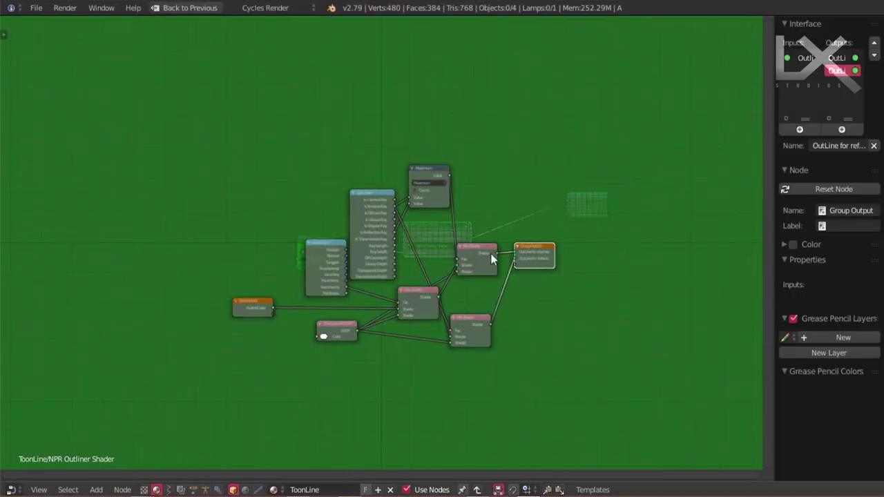
scroll(553, 212, "up", 2)
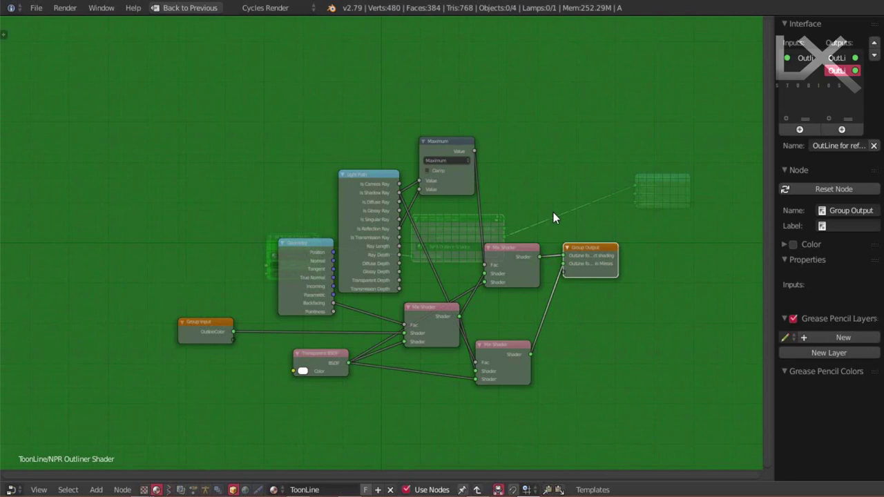
scroll(548, 234, "up", 2)
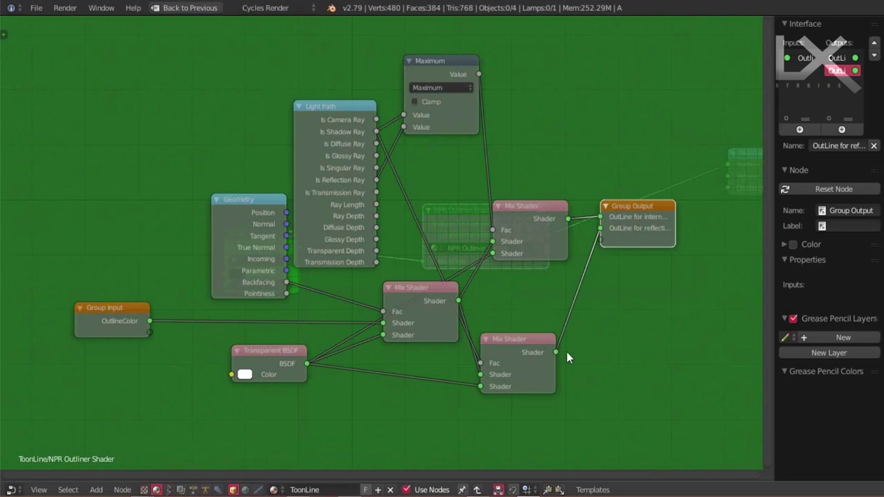
key("ctrl+space")
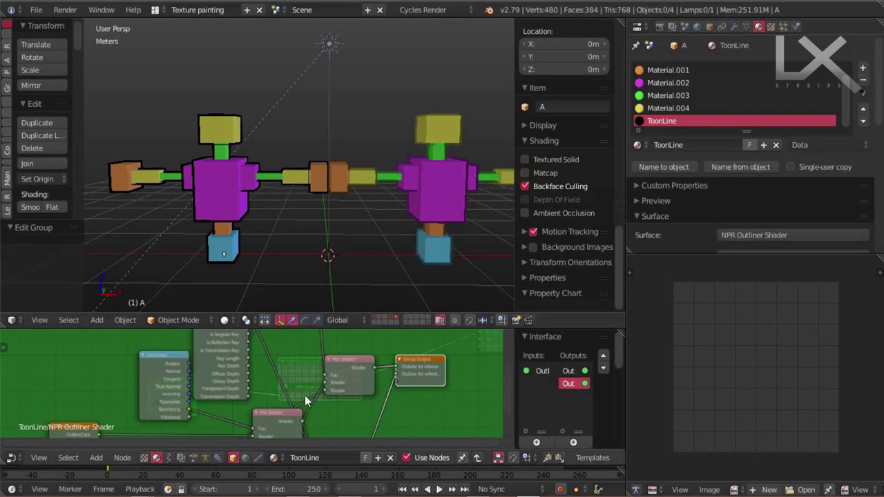
key("ctrl+space")
- Inspect the NPR Flat Shader group's inner nodes, then return to the top-level tree and normal layout
key("Tab")
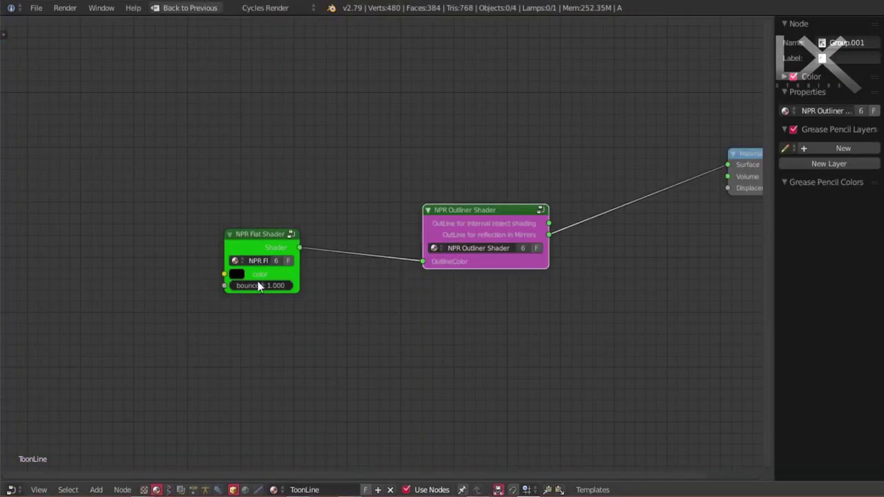
left_click(248, 242)
key("Tab")
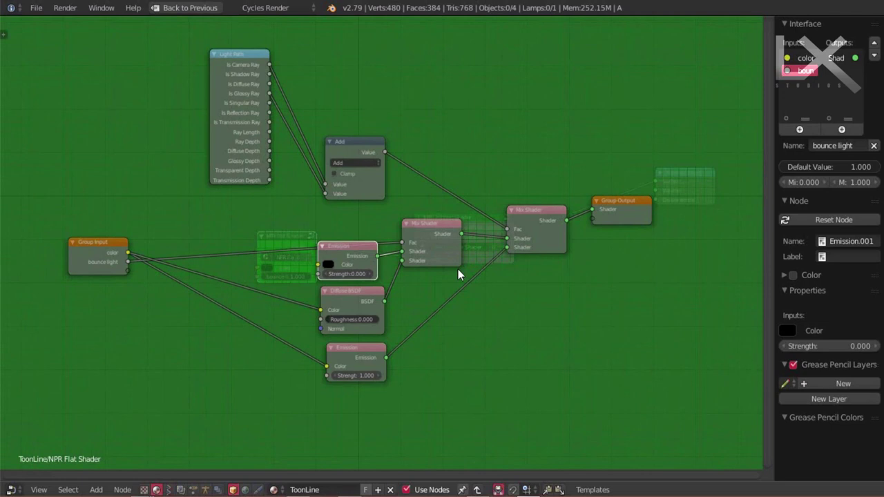
key("Tab")
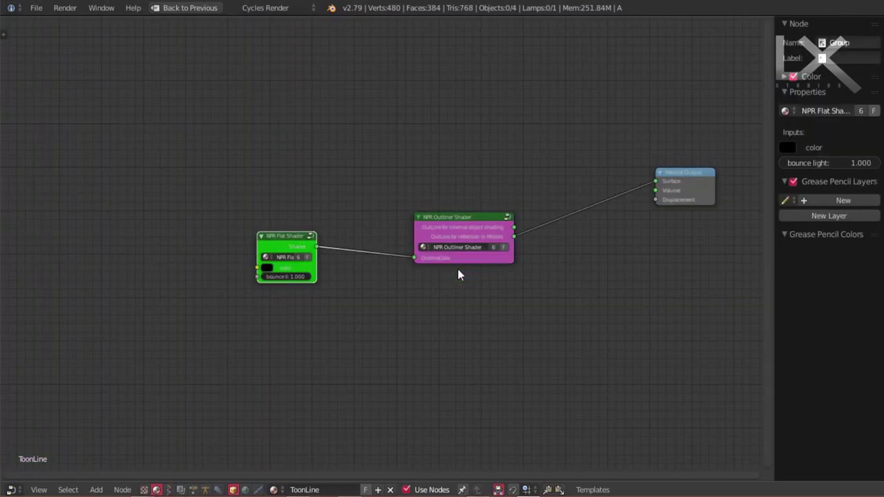
key("ctrl+Up")
- Orbit the 3D view to a new angle showing both outlined blocky characters
middle_click_drag(422, 215, 369, 224)
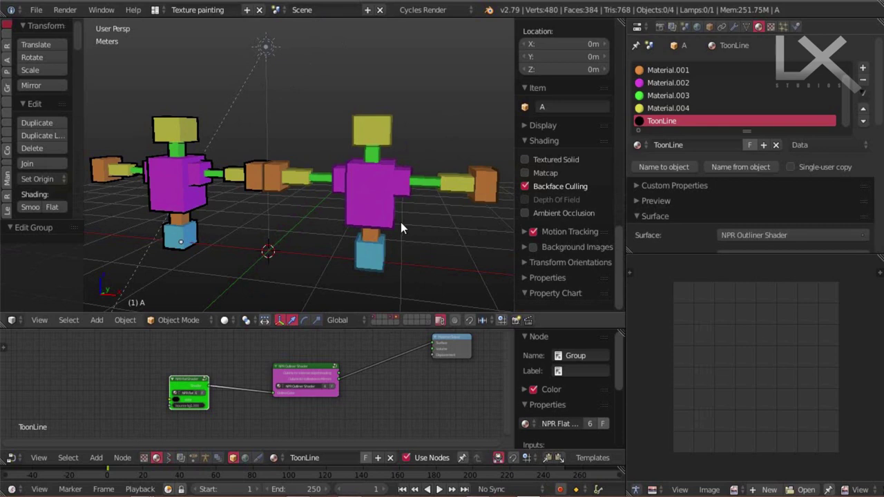
mouse_move(745, 492)
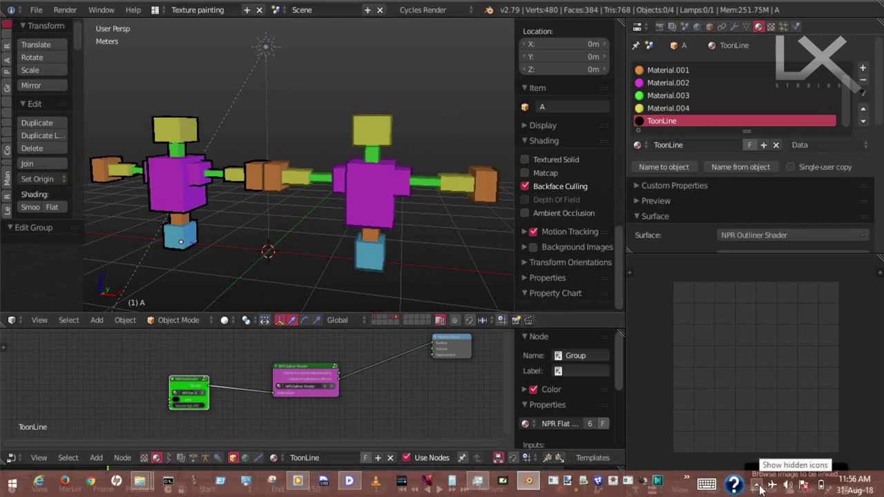
left_click(760, 485)
right_click(773, 417)
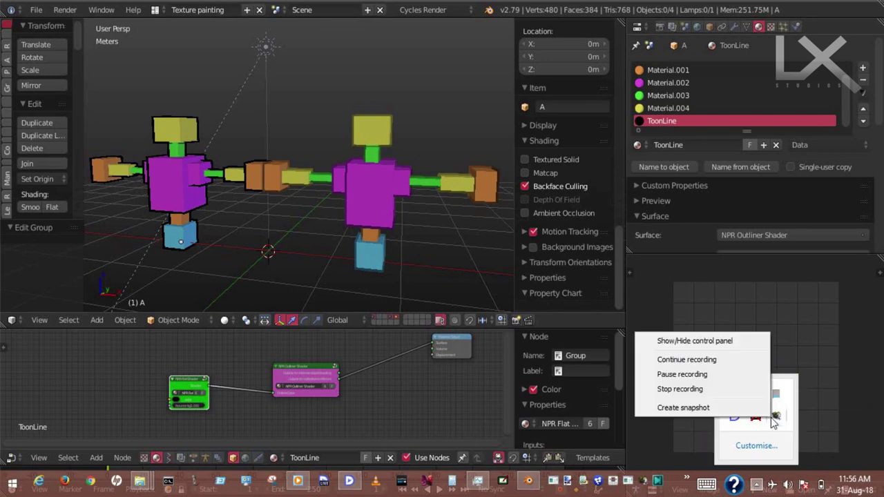